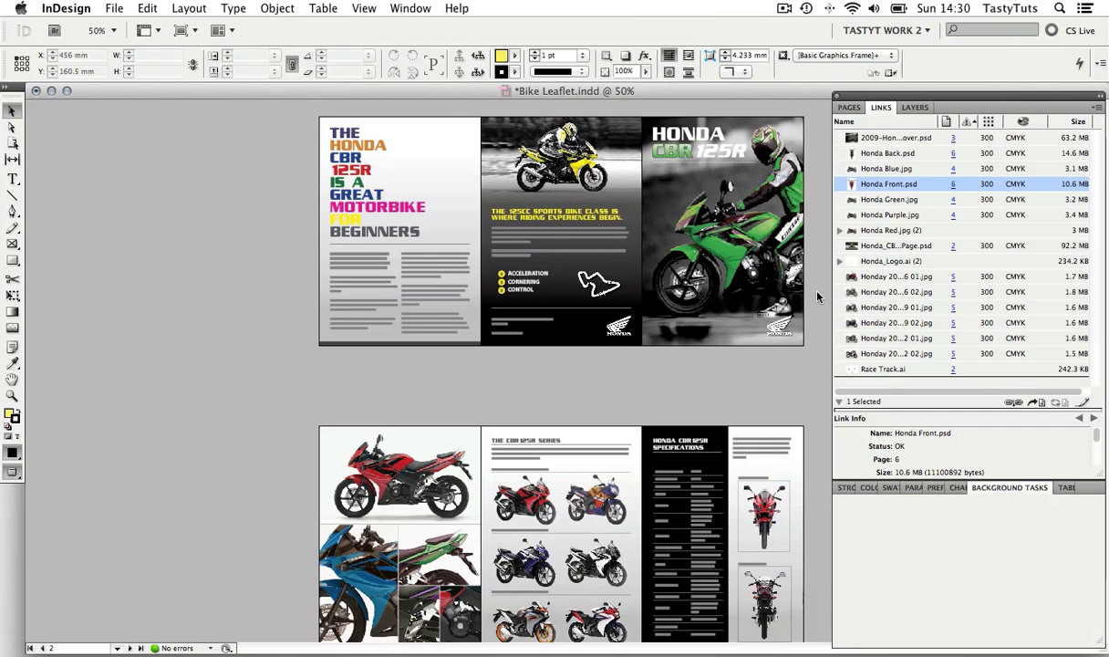
In Acrobat, flip between both spreads of the leaflet PDF, returning to the cover spread
key(super+Tab)
key(super+Tab)
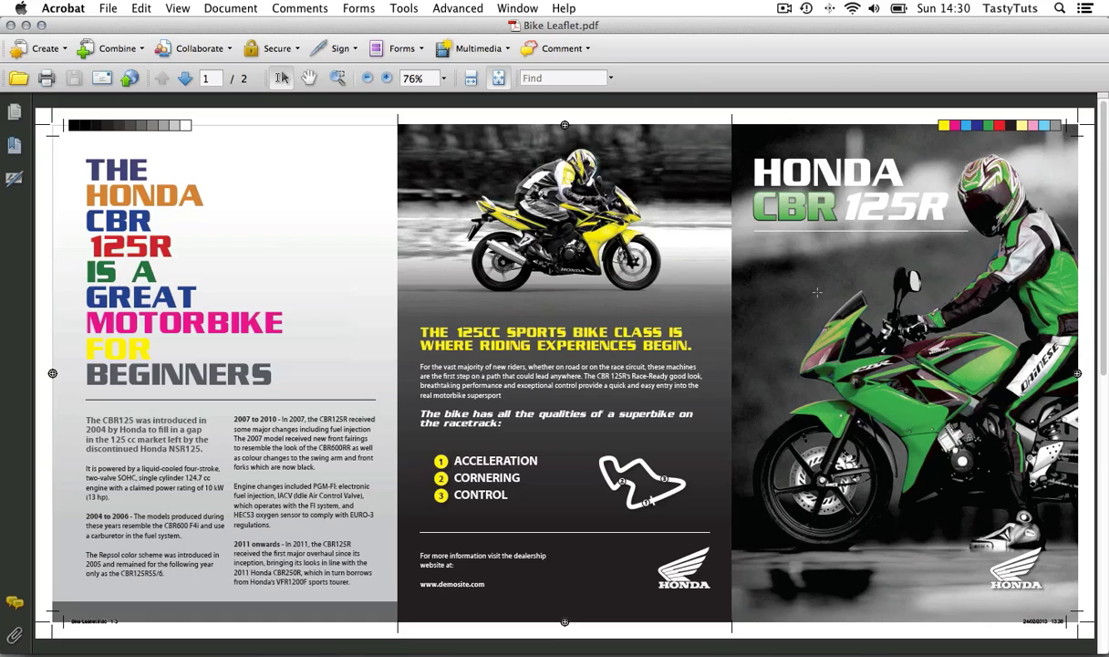
click(184, 81)
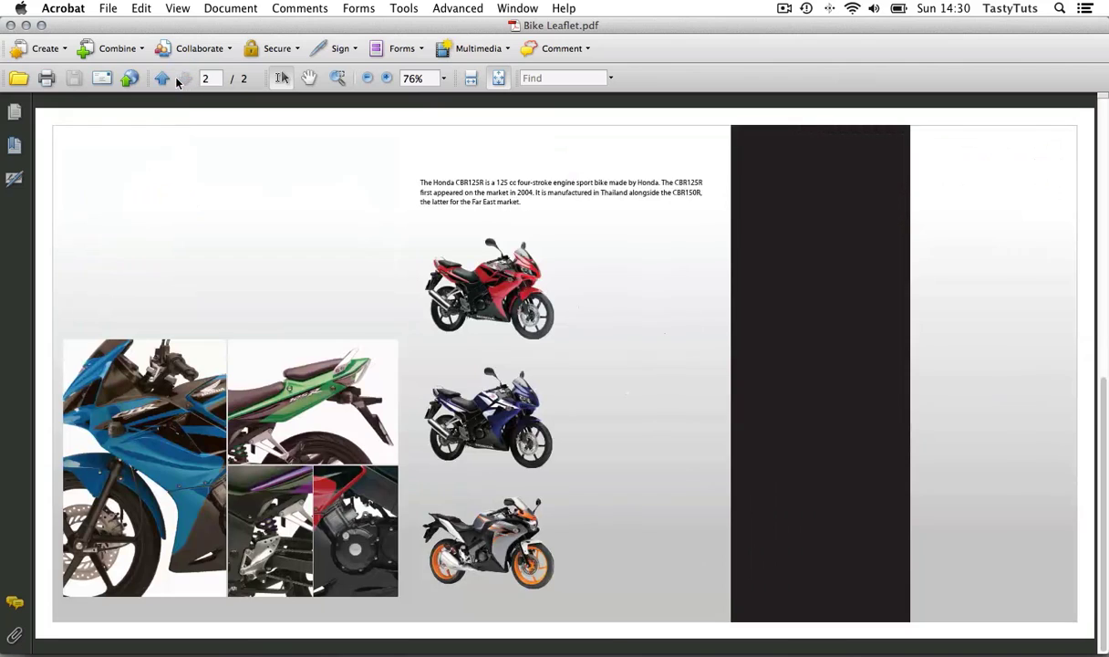
click(162, 80)
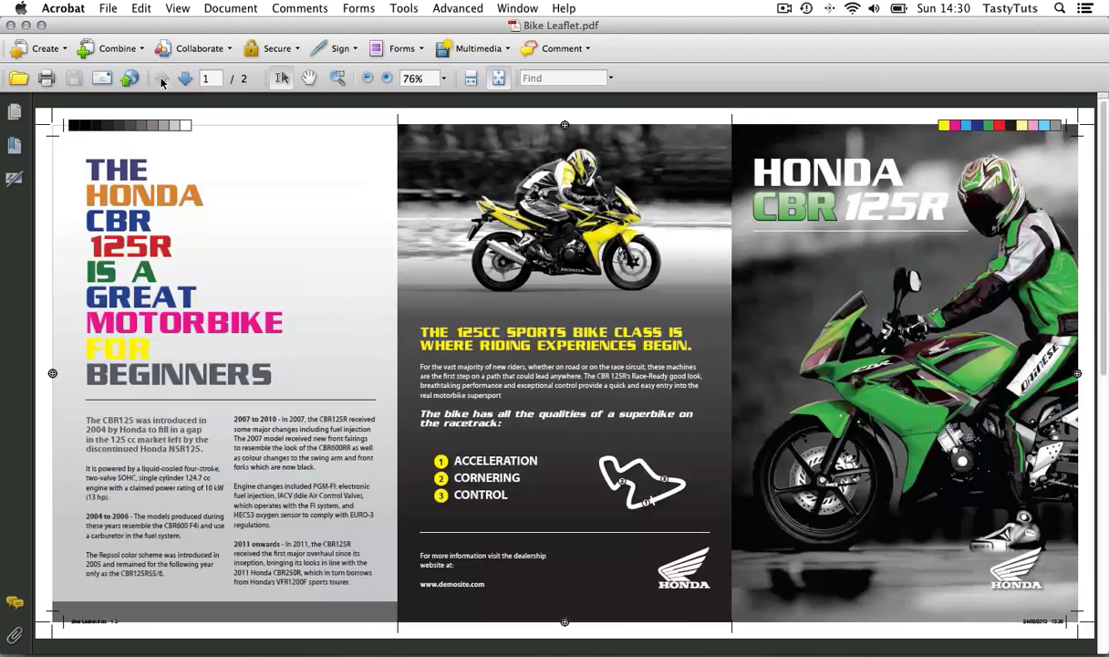
click(184, 79)
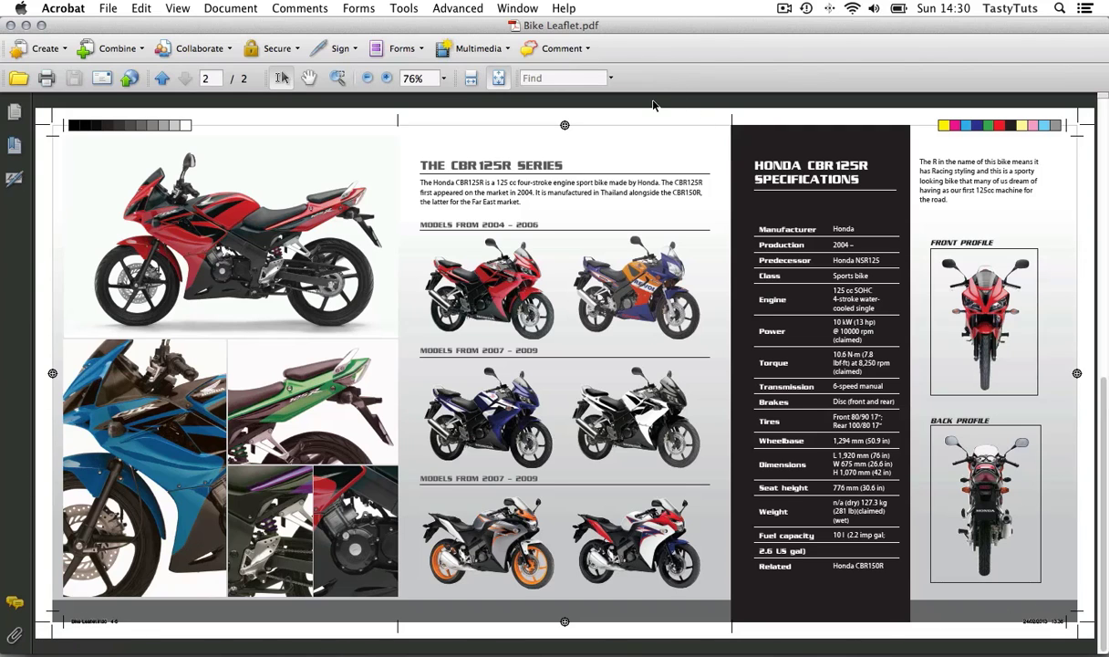
key(Left)
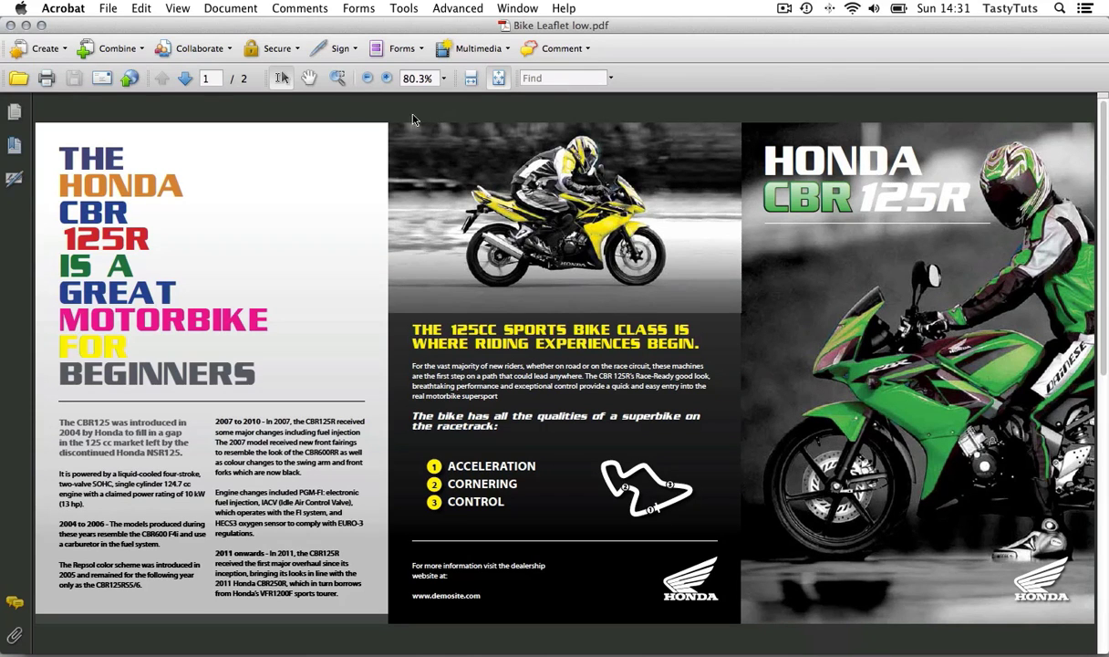
View the low-res PDF's second spread, then return to Bike Leaflet.indd in InDesign
click(185, 79)
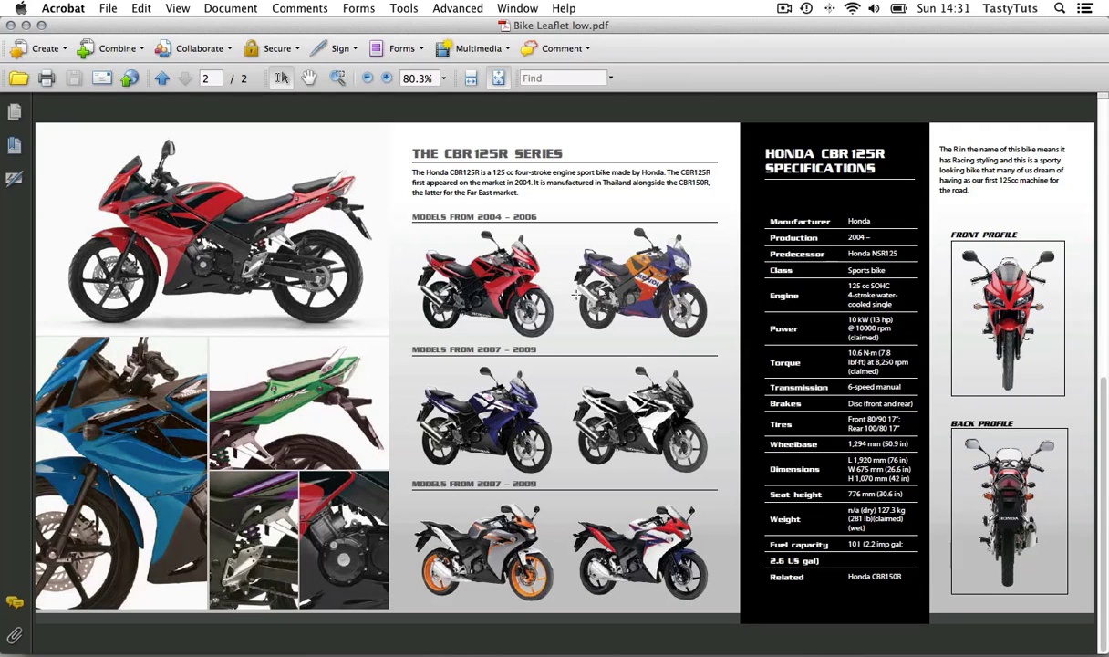
key(super+Tab)
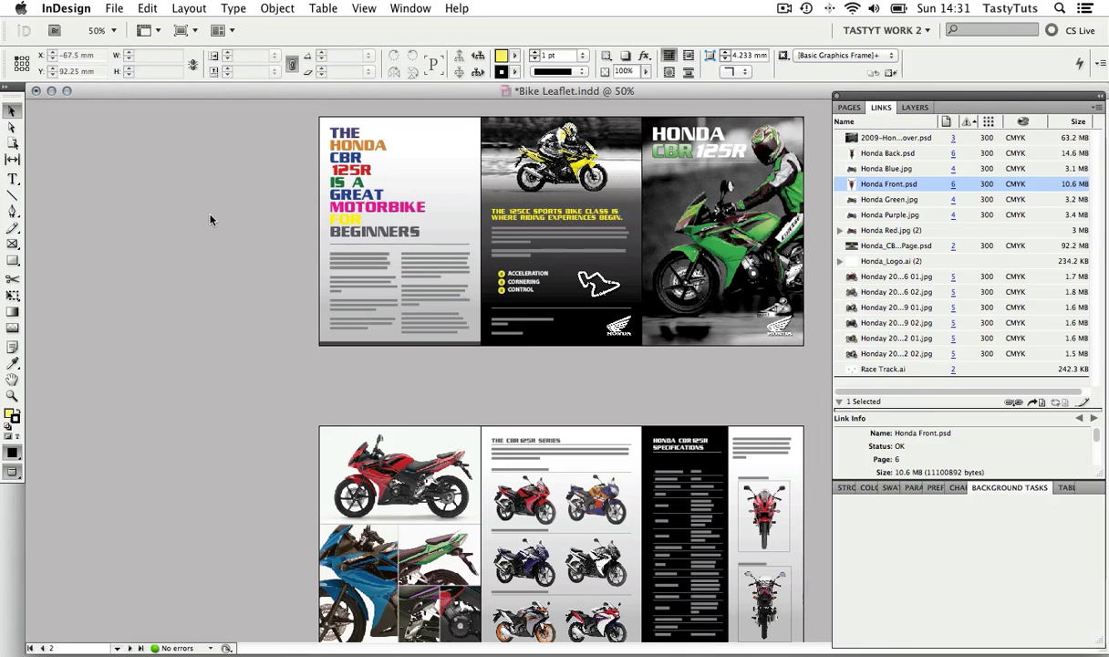
Export as 'Bike Leaflet Low.pdf' (Adobe PDF Print) into the 05 - Low Res PDF folder
click(114, 9)
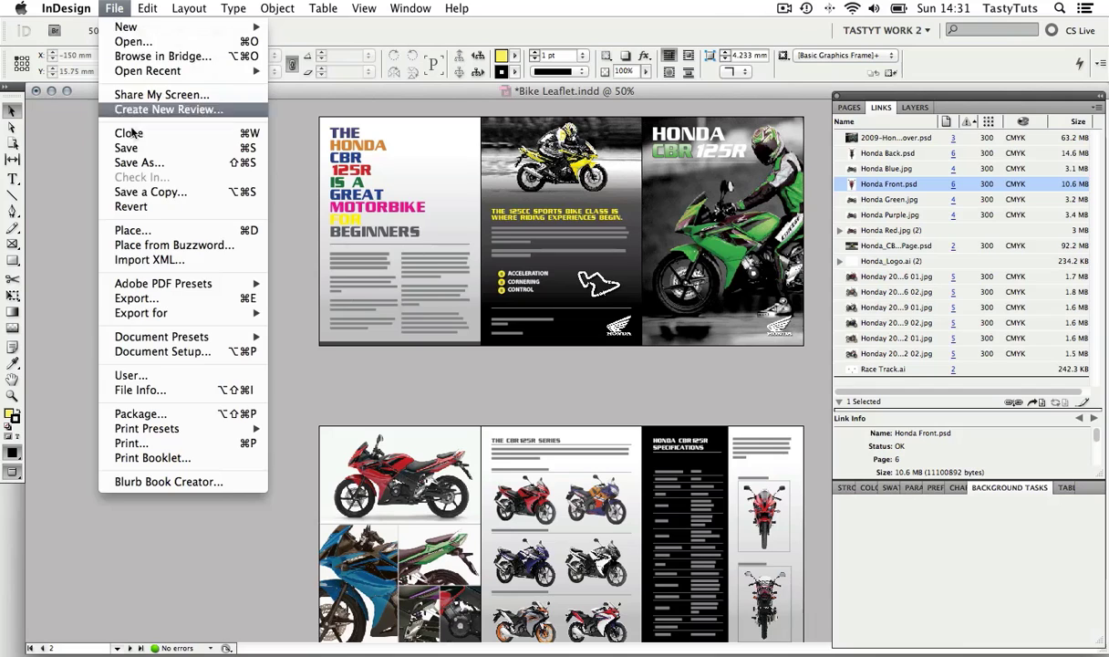
click(193, 299)
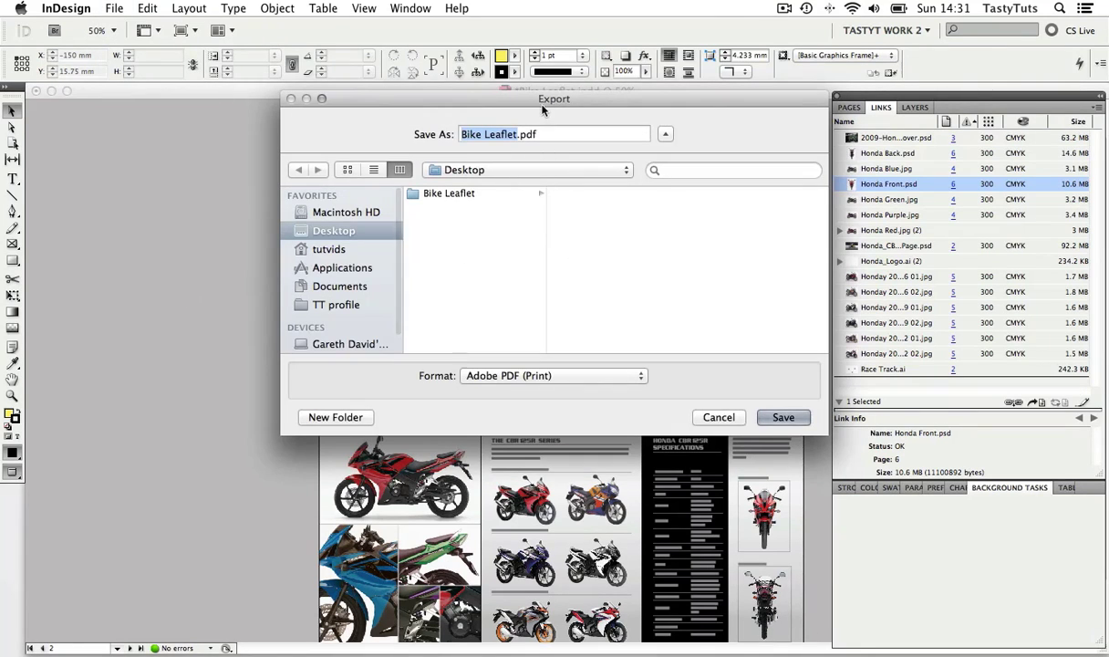
drag(543, 102, 451, 150)
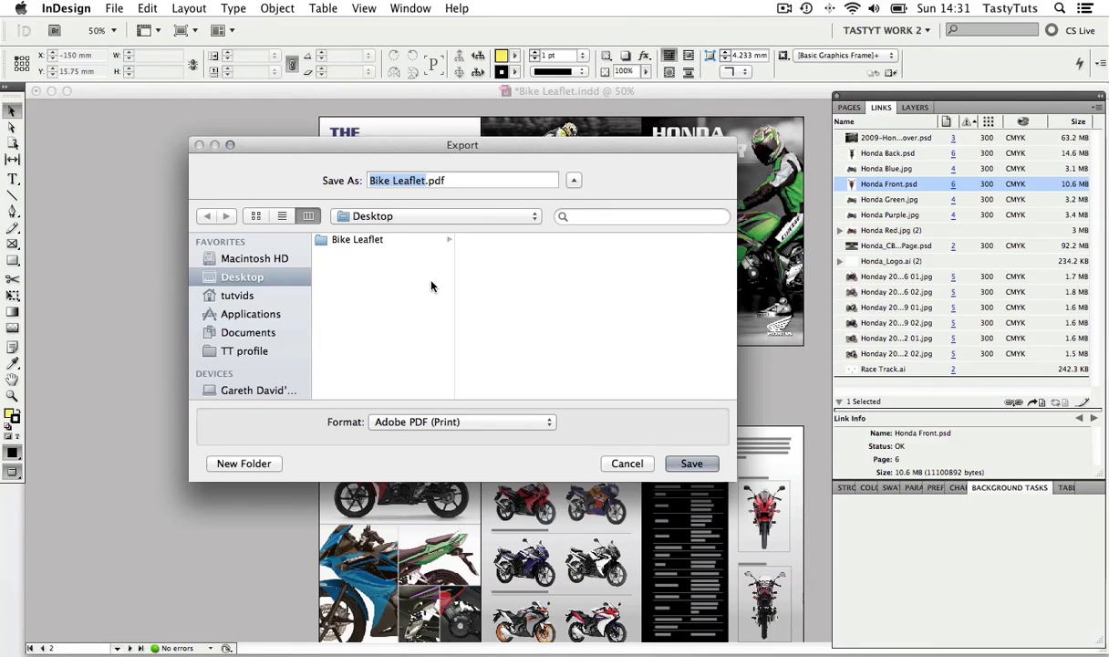
click(369, 239)
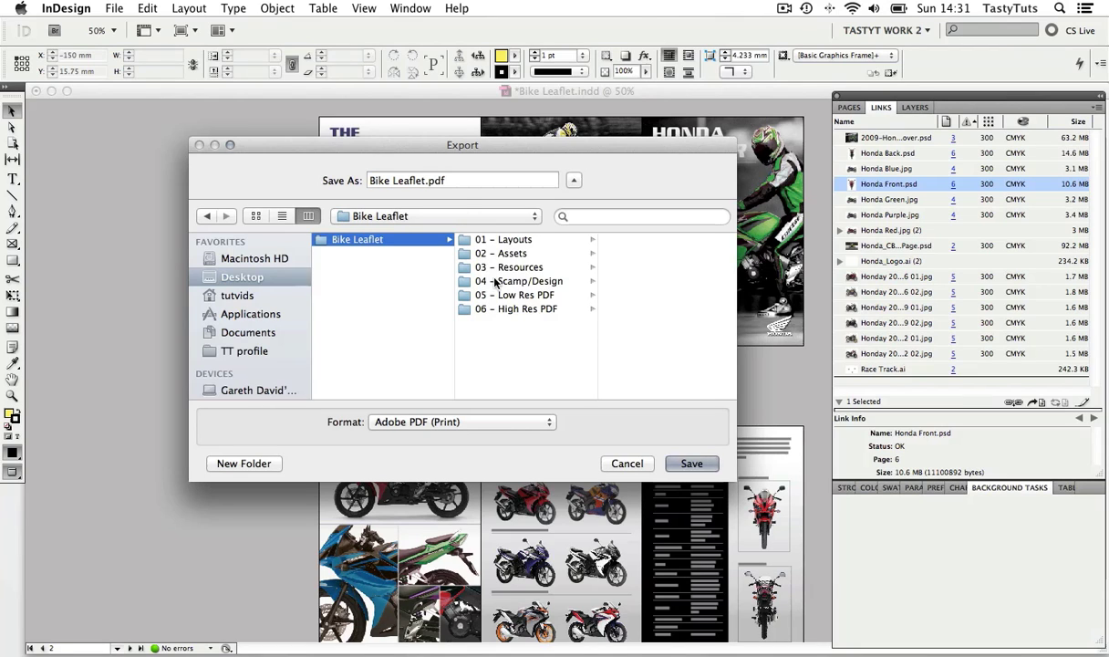
click(443, 179)
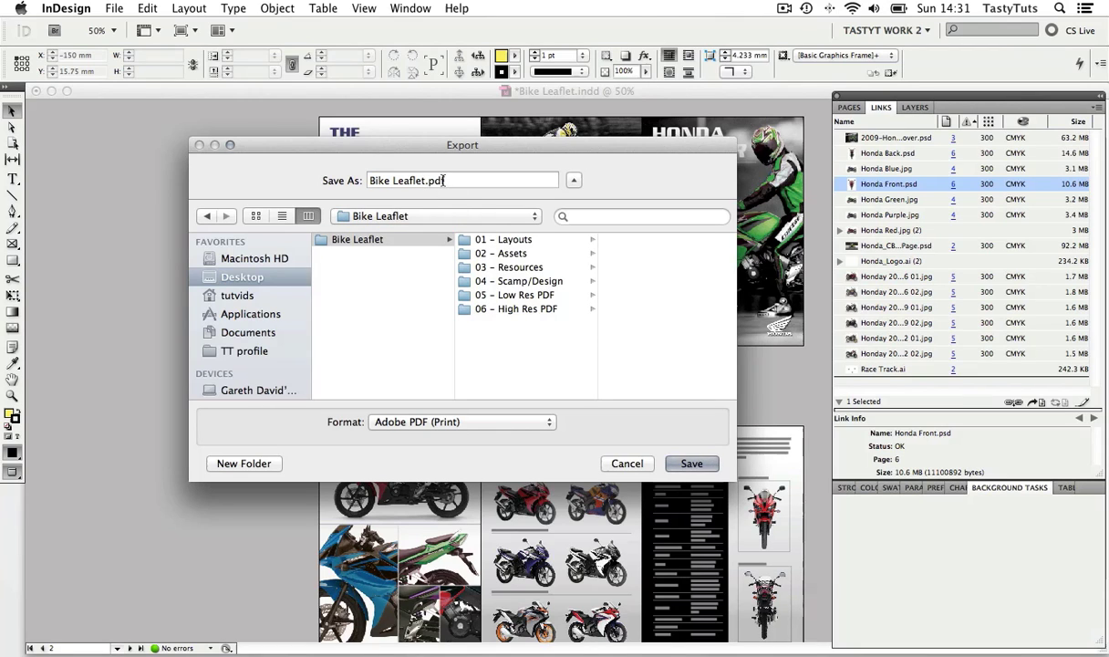
key(Left)
key(Left)
key(Left)
key(Left)
text(Low)
click(493, 295)
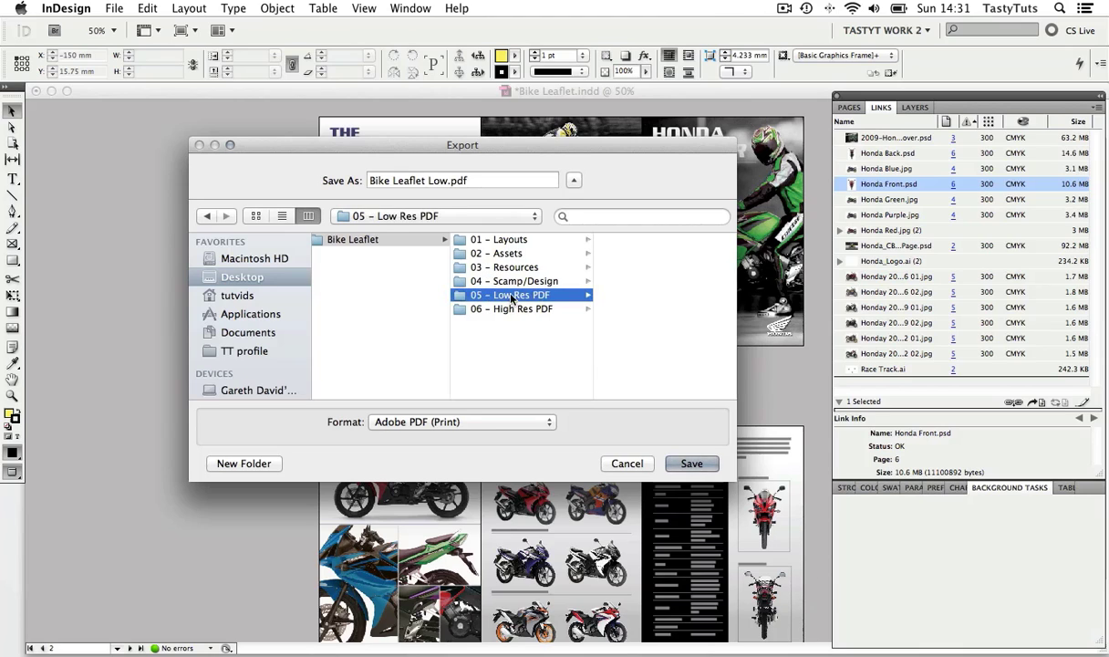
Export spreads with the [Smallest File Size] preset, keeping View PDF after Exporting on
click(690, 464)
drag(535, 125, 561, 143)
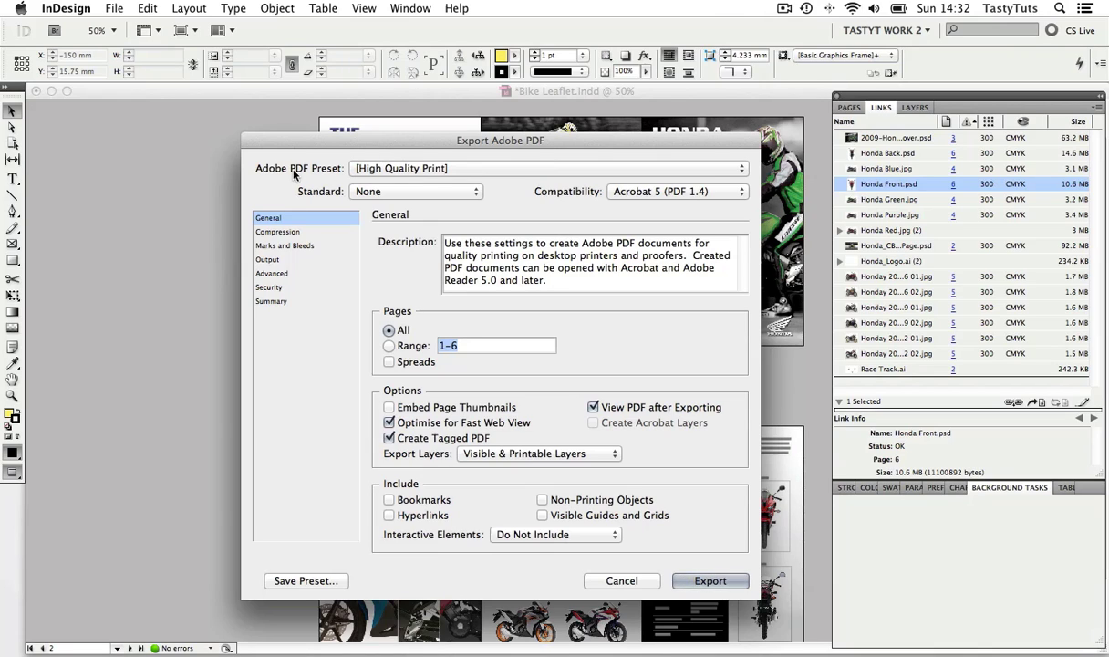
click(376, 169)
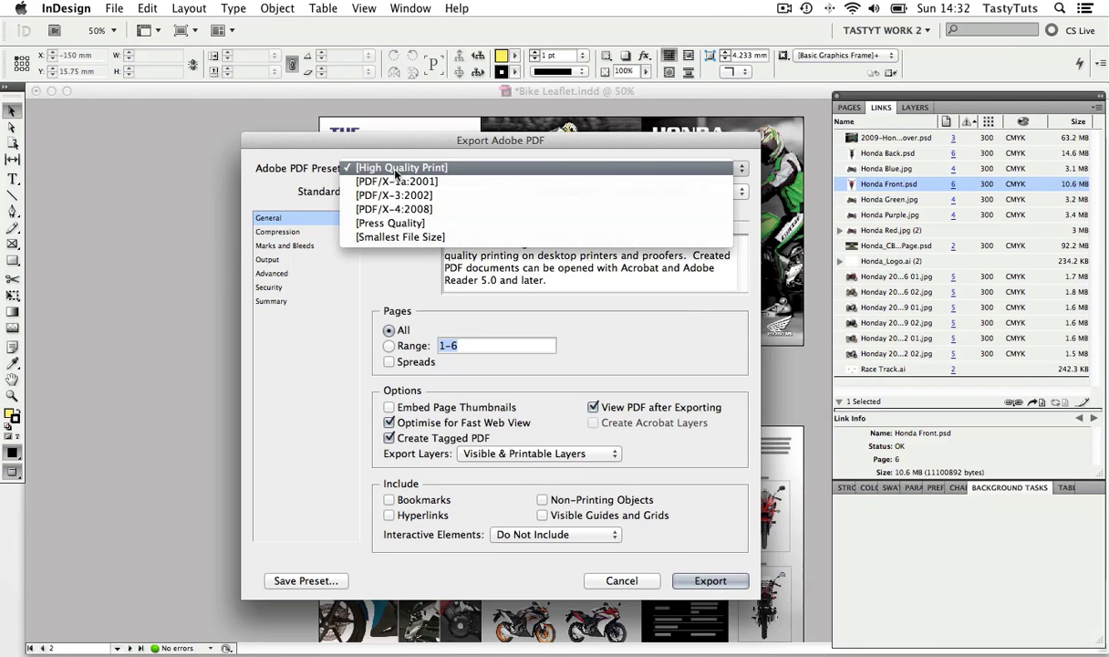
click(401, 236)
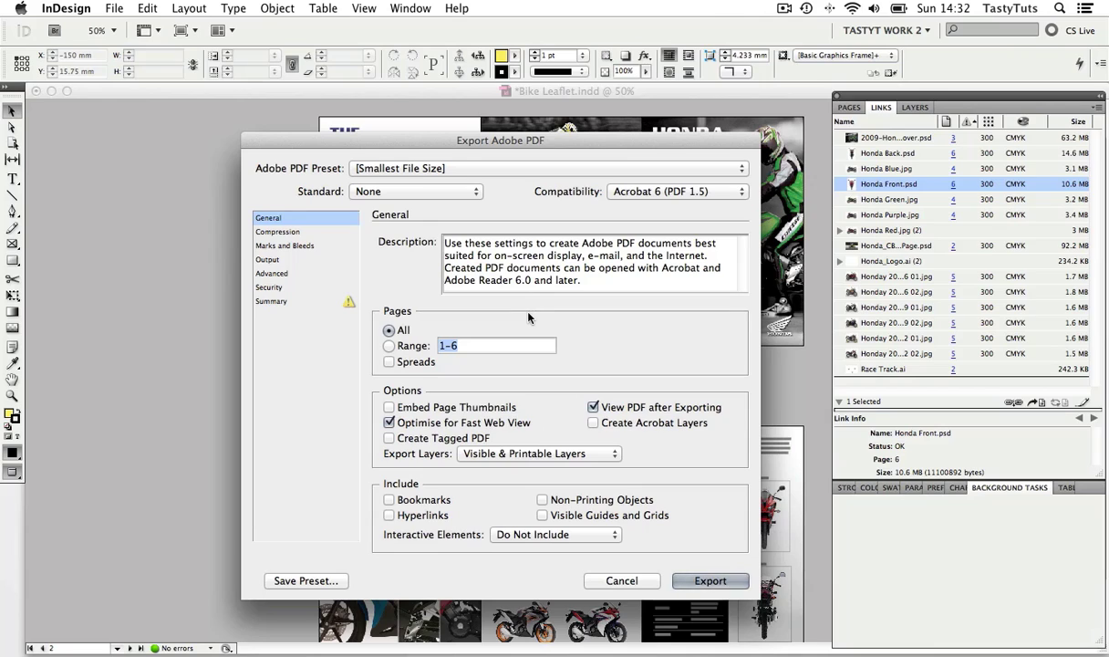
click(389, 362)
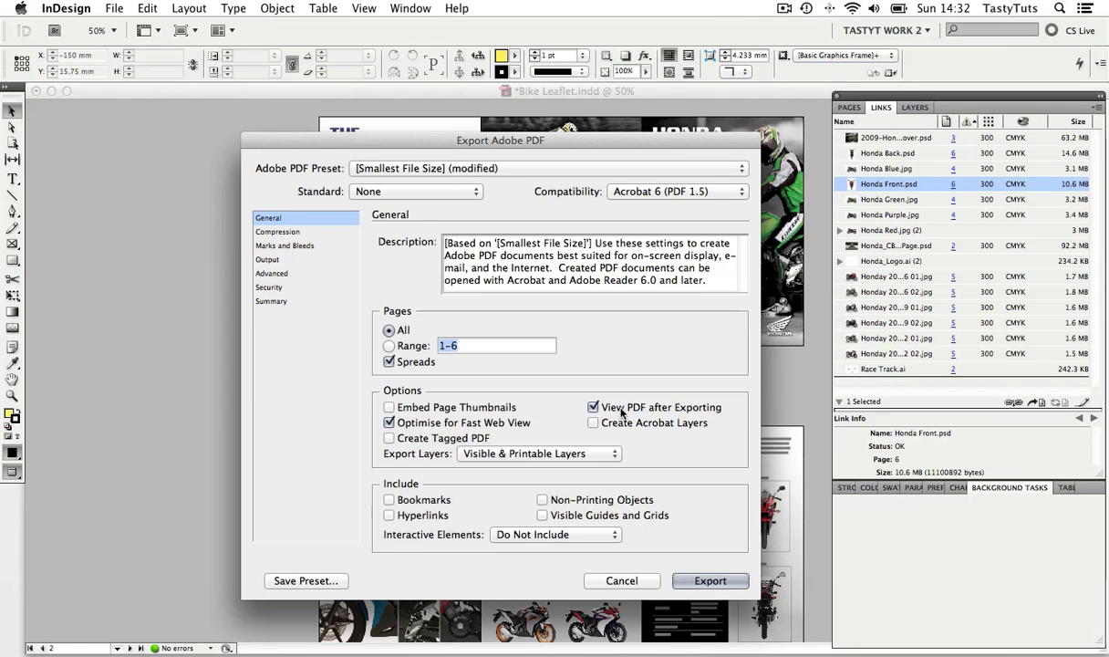
click(593, 408)
click(592, 408)
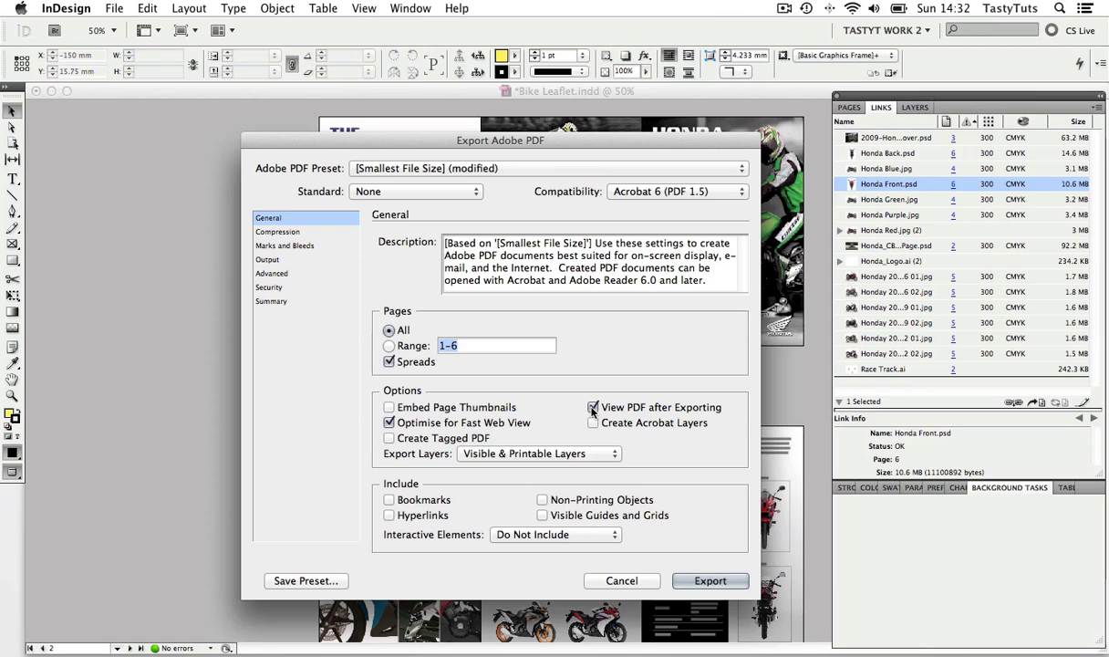
click(710, 581)
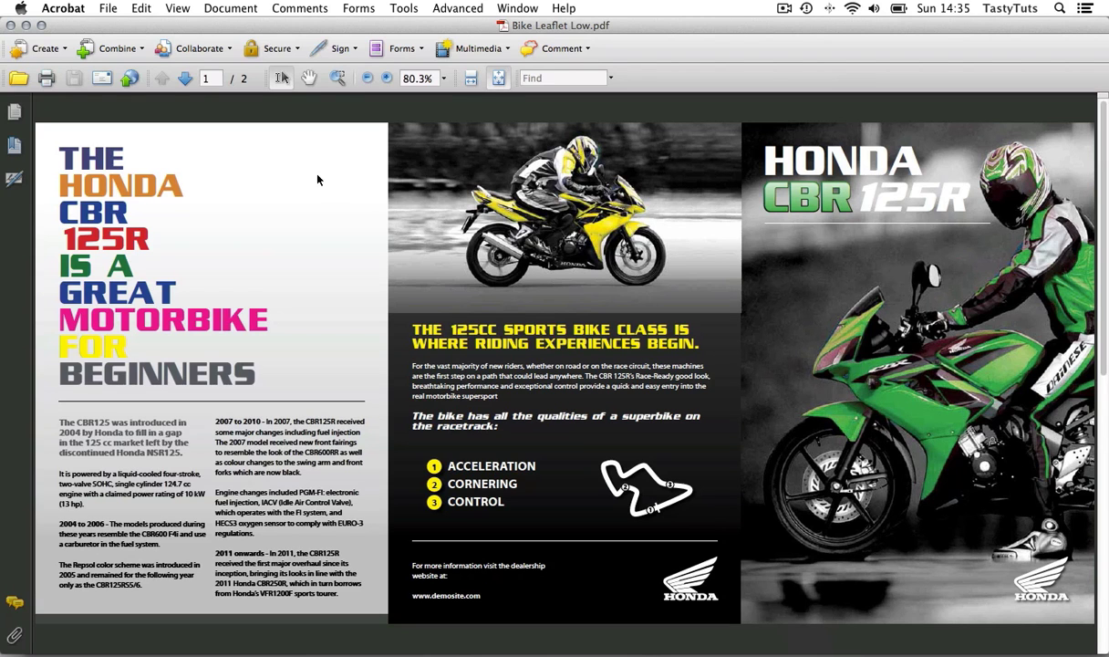
View the second spread of Bike Leaflet Low.pdf in Acrobat
click(184, 80)
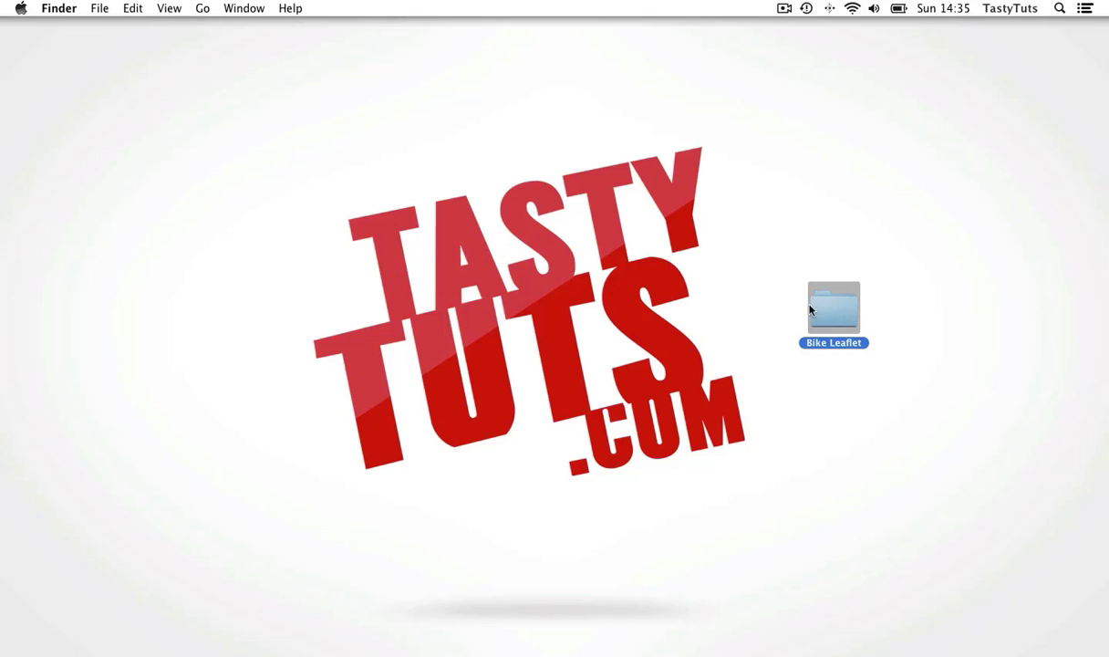
Open Bike Leaflet > 05 – Low Res PDF in Finder and select Bike Leaflet Low.pdf
double_click(819, 308)
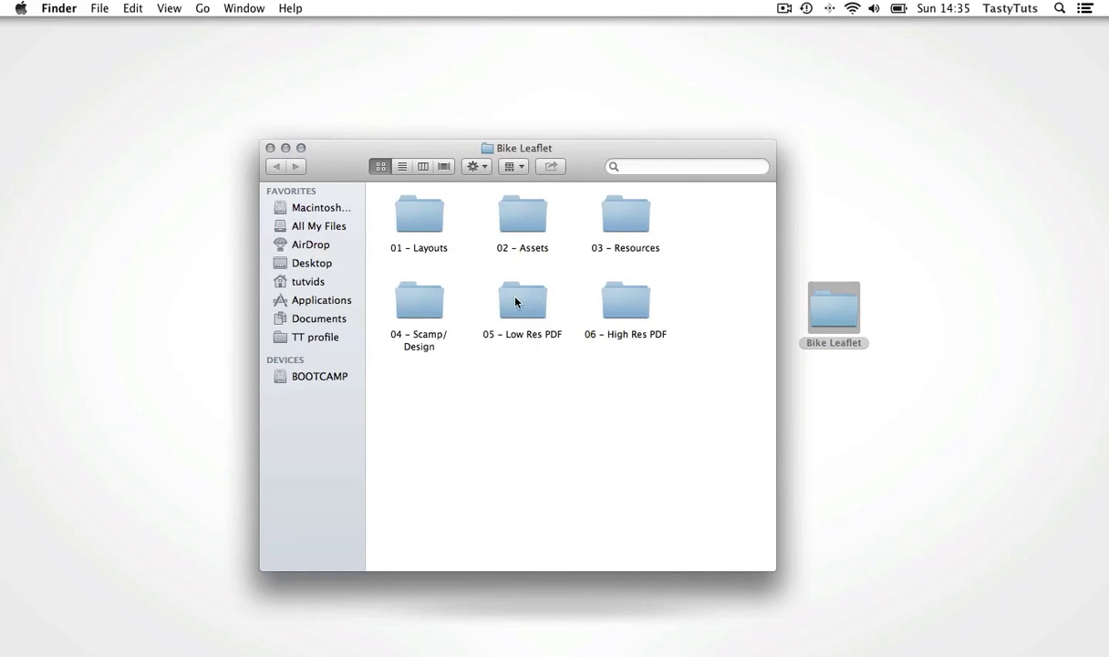
click(547, 315)
double_click(521, 307)
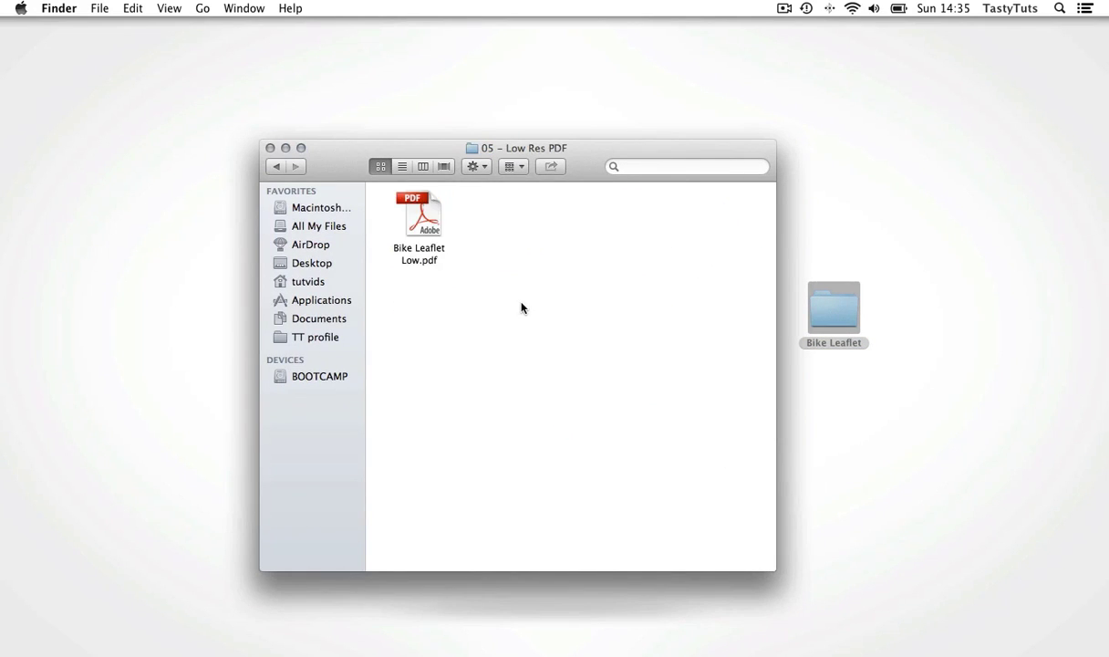
click(426, 213)
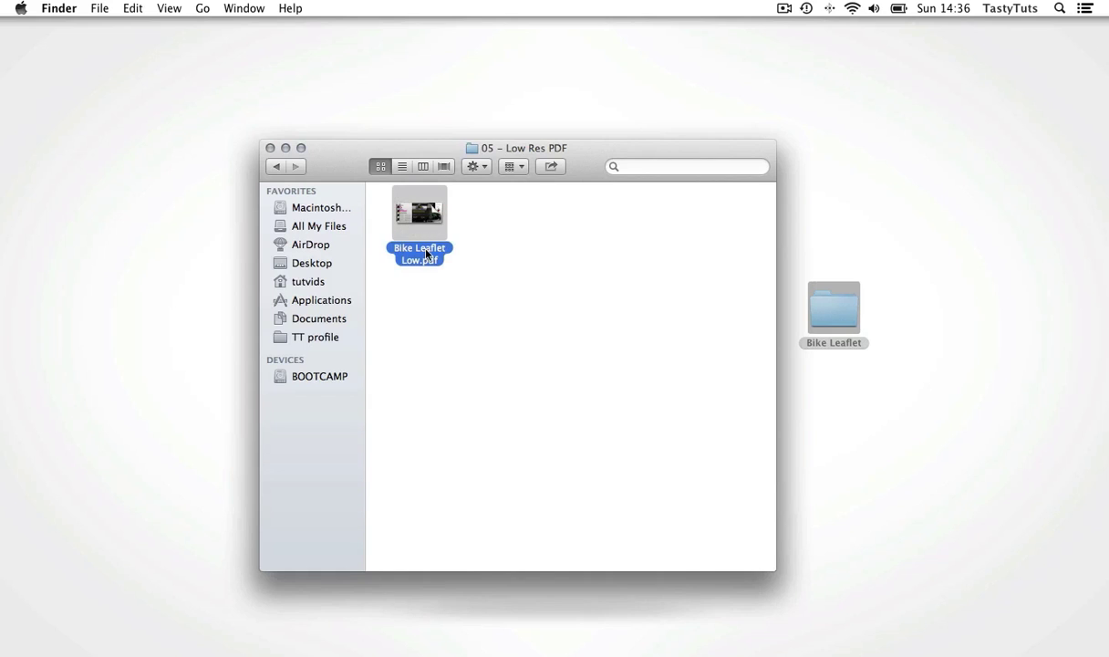
Check in Get Info that the file is 647 KB, then close the Info and folder windows
key(super+i)
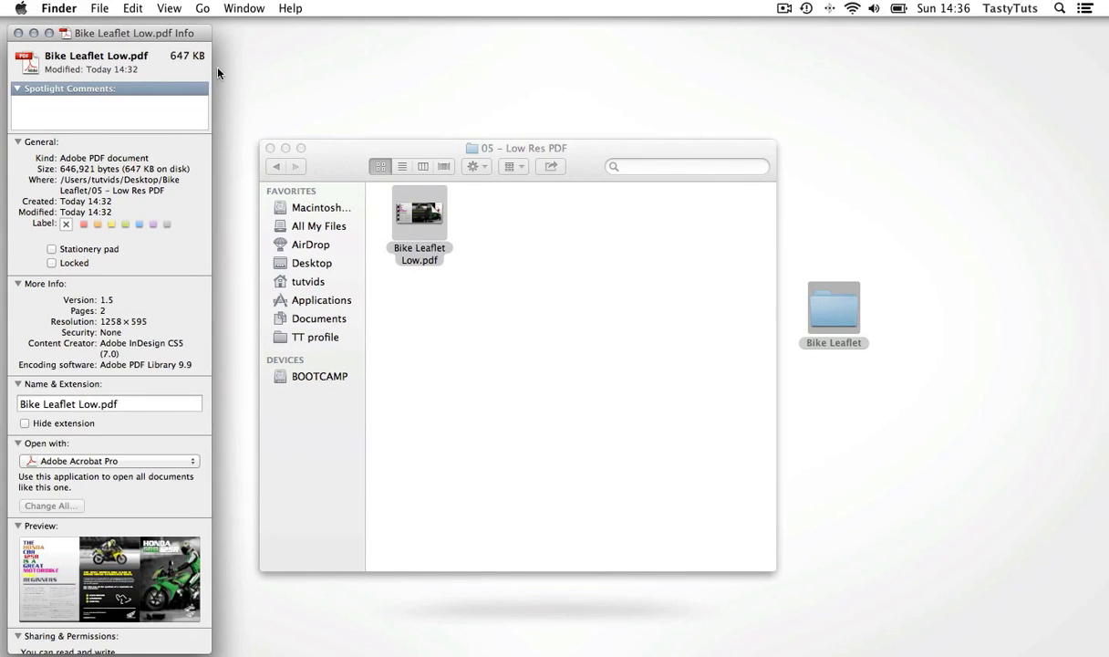
drag(154, 30, 224, 33)
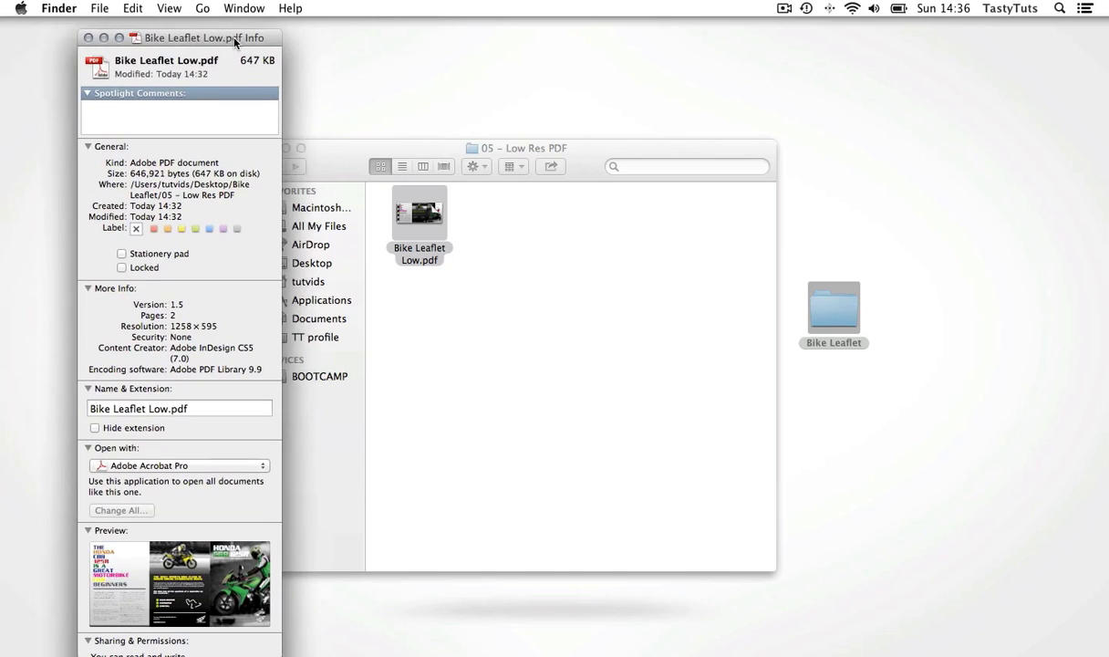
double_click(209, 173)
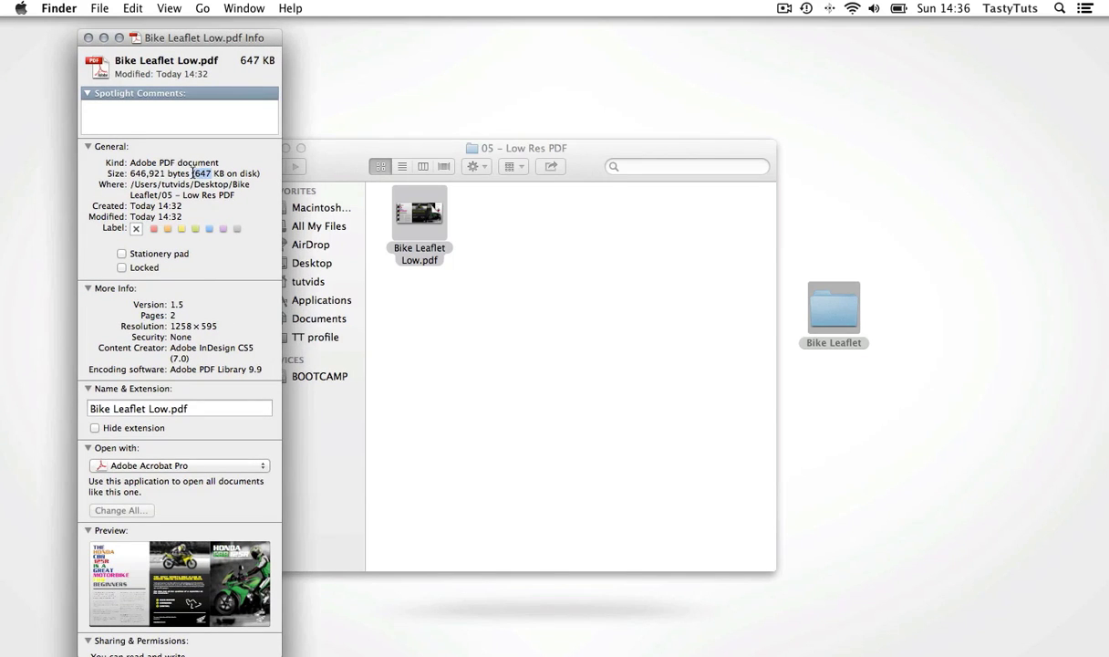
click(89, 38)
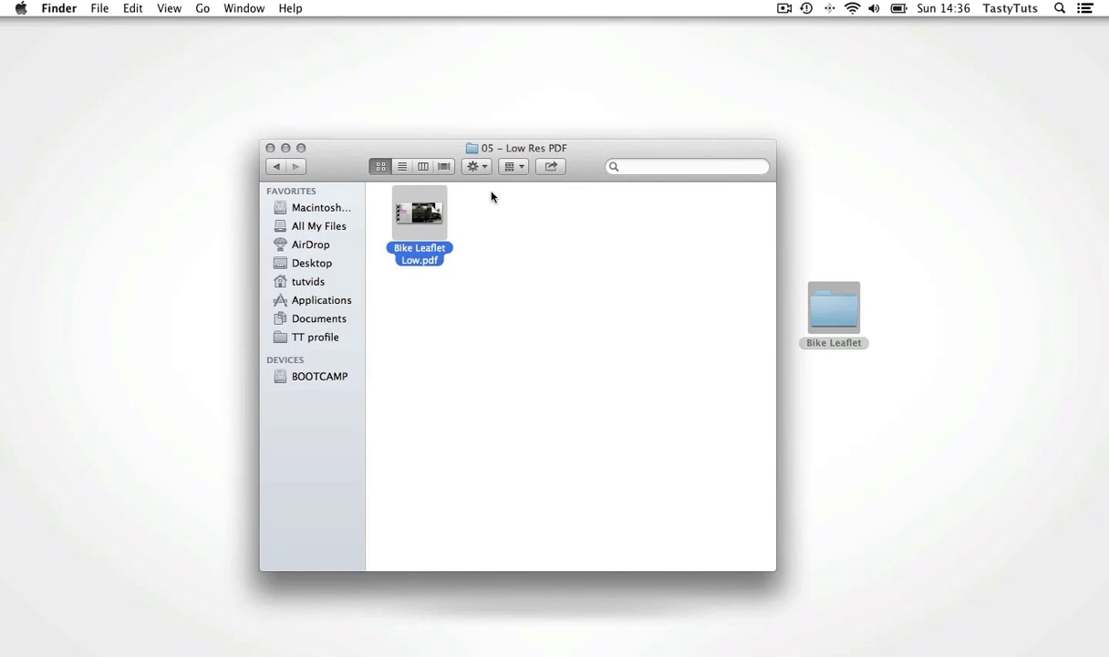
click(270, 148)
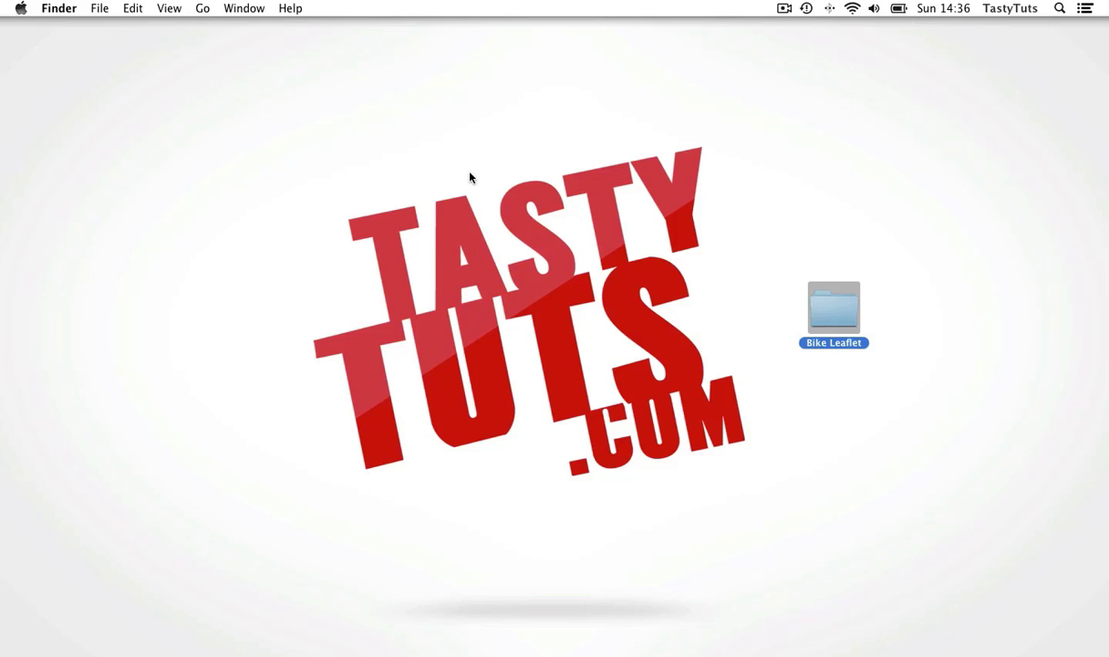
In InDesign, export as Bike Leaflet High.pdf into the 06 – High Res PDF folder
key(super+Tab)
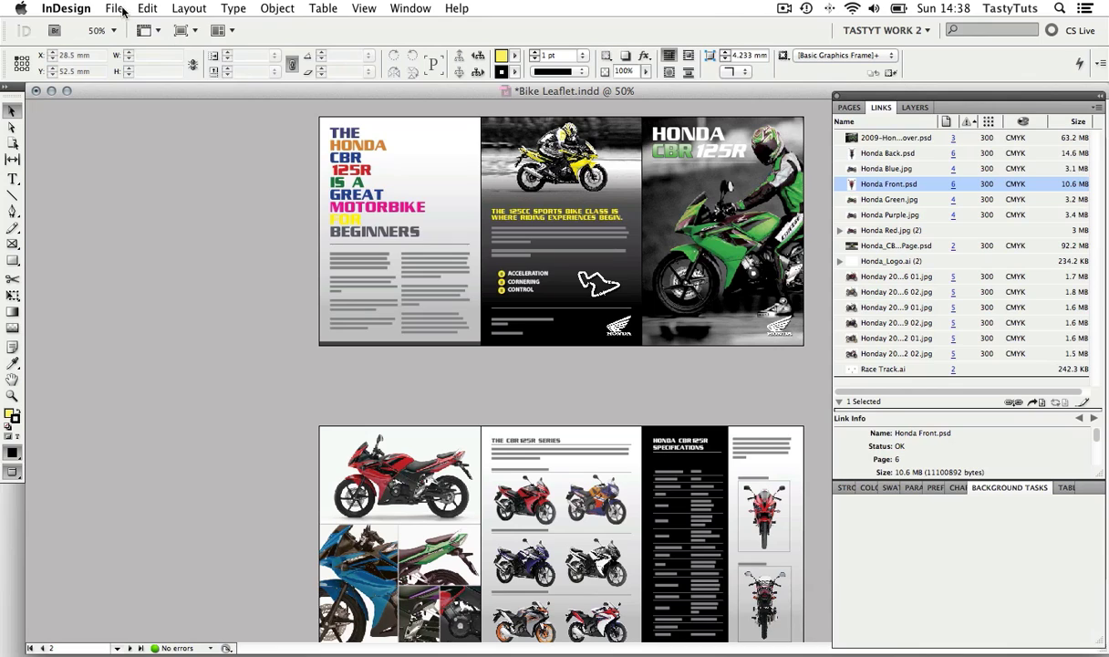
click(114, 8)
click(182, 300)
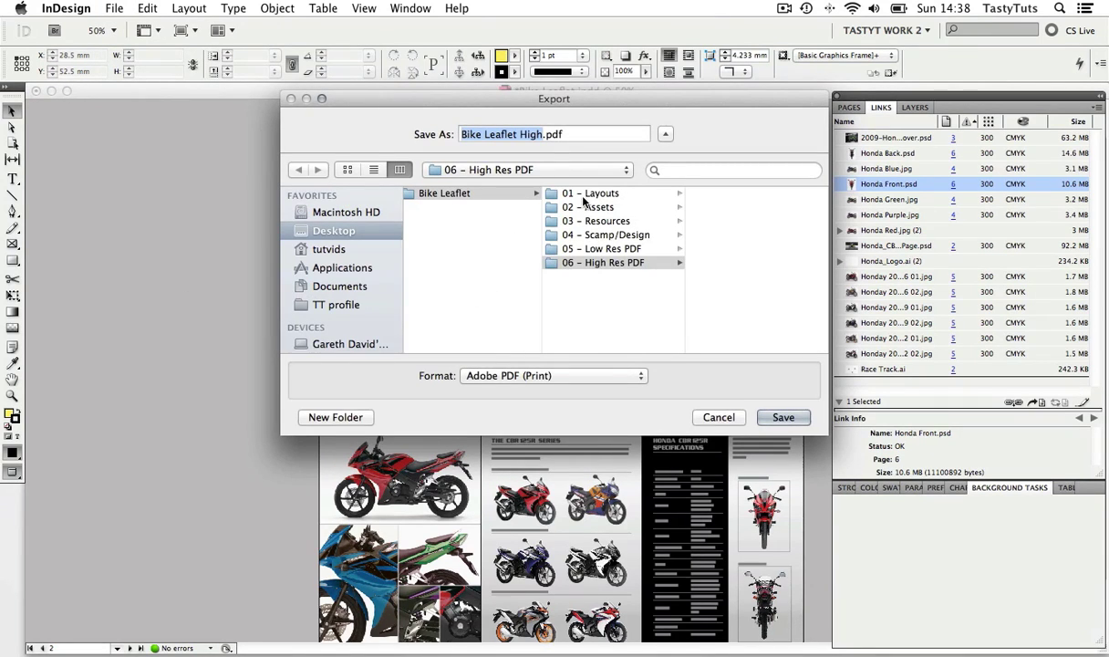
click(512, 129)
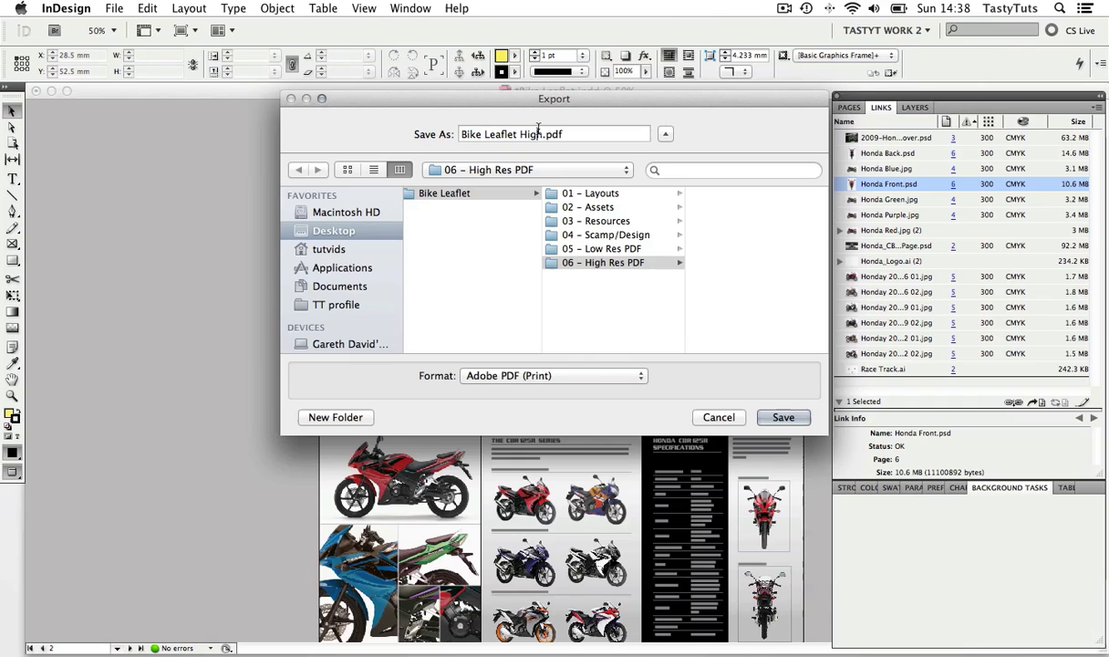
click(604, 263)
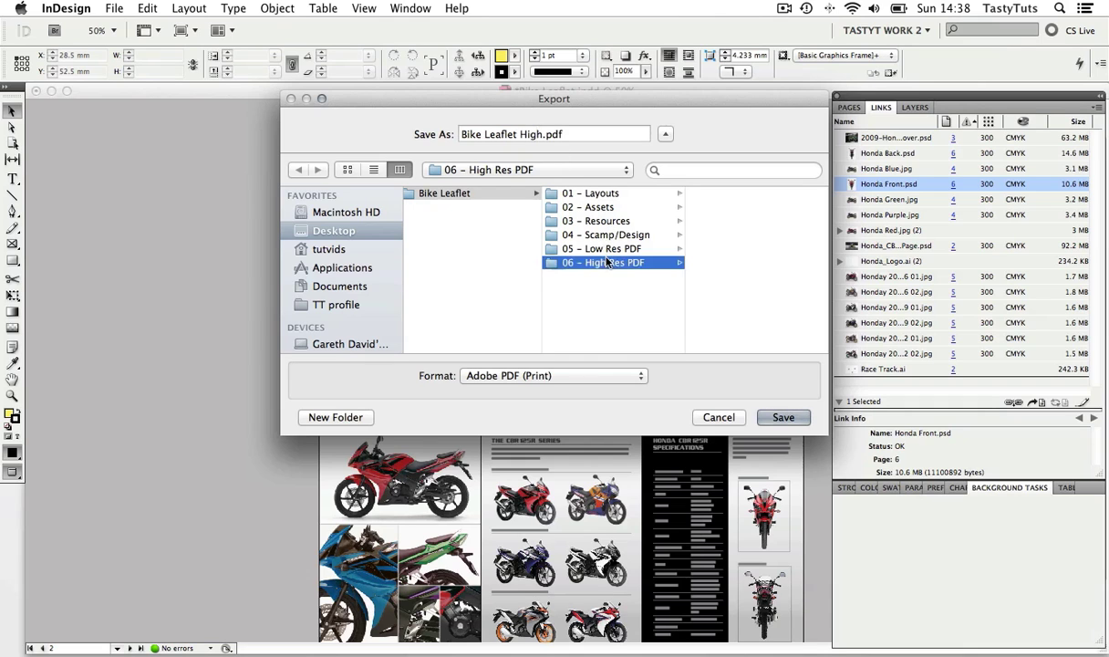
click(784, 418)
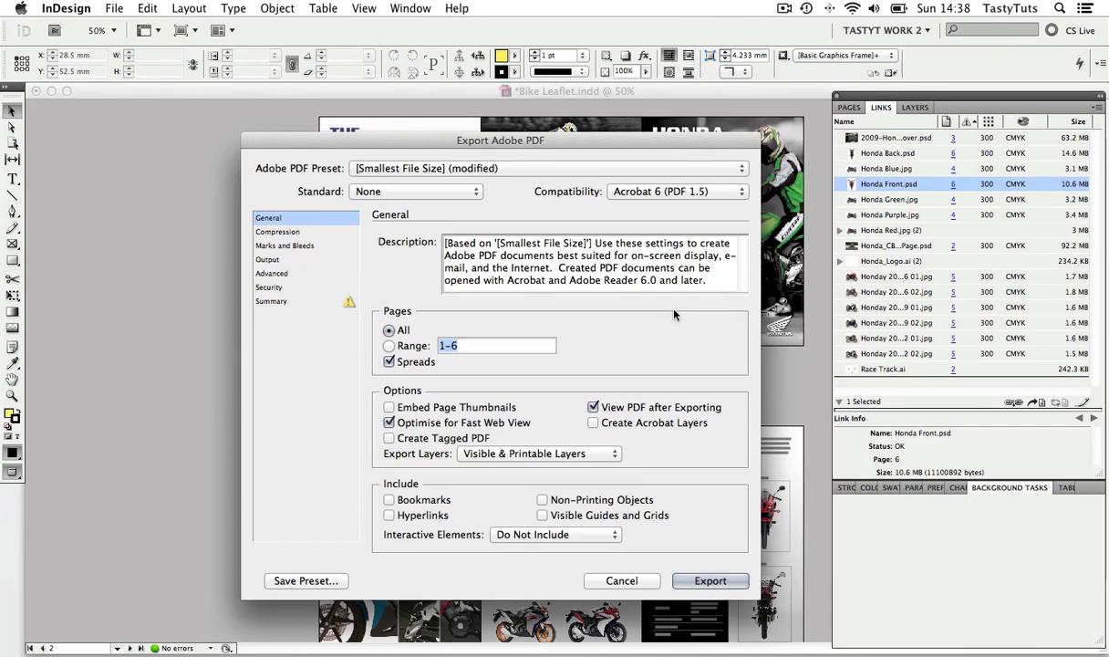
Apply the [High Quality Print] preset with Spreads on and Optimise for Fast Web View off
click(511, 171)
click(441, 85)
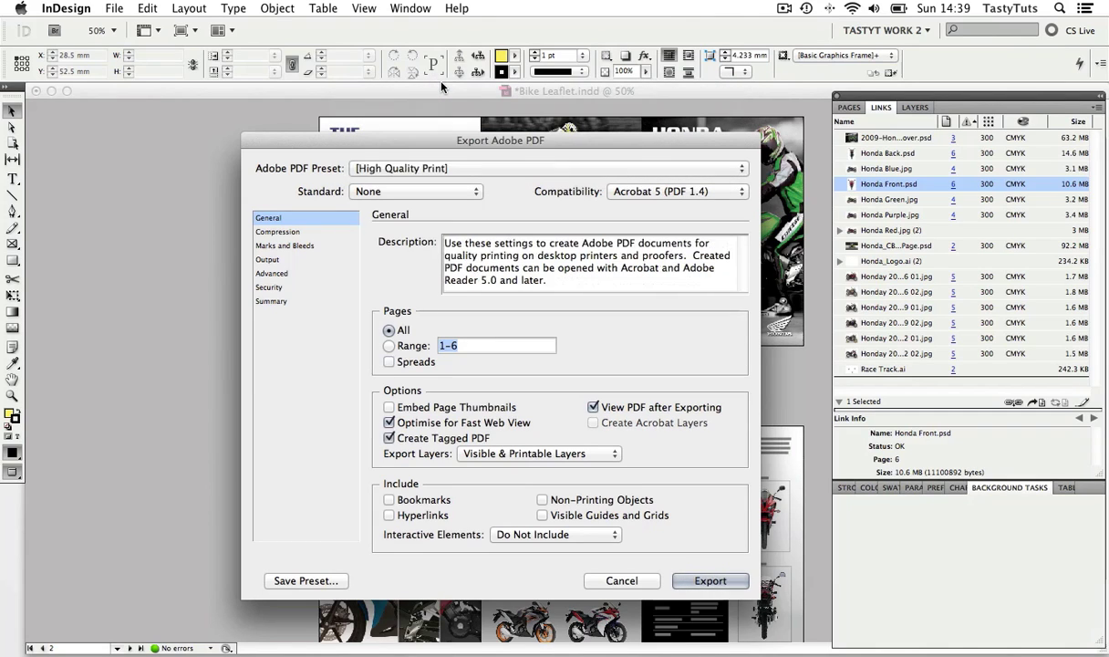
click(389, 362)
click(390, 423)
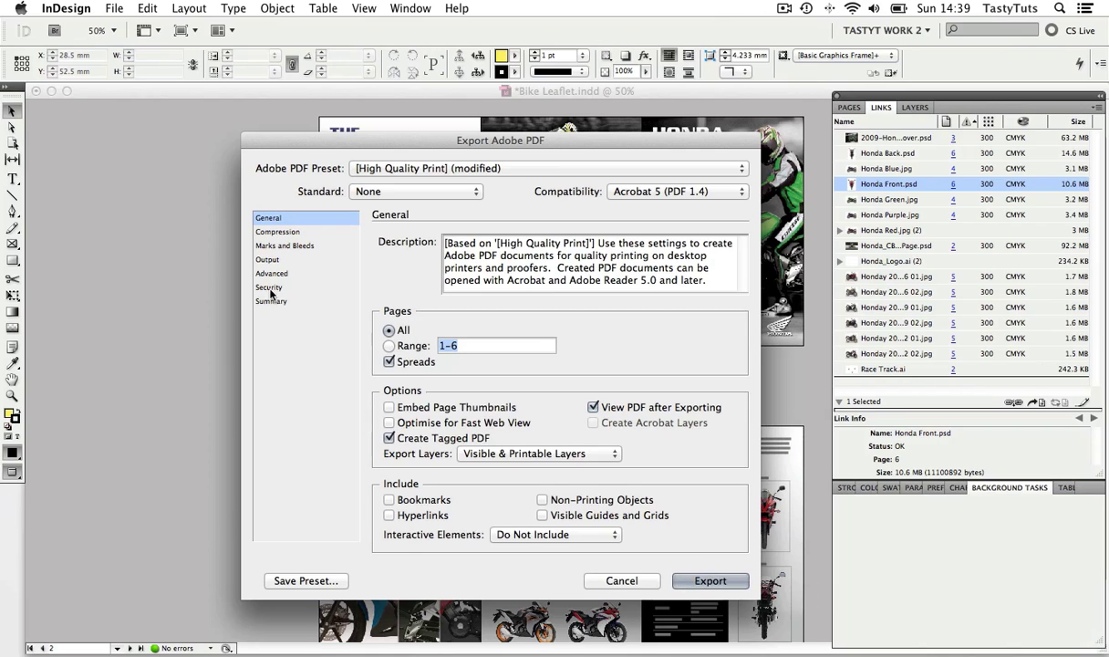
Add all printer's marks and a linked 5 mm bleed on every side, then export
click(277, 248)
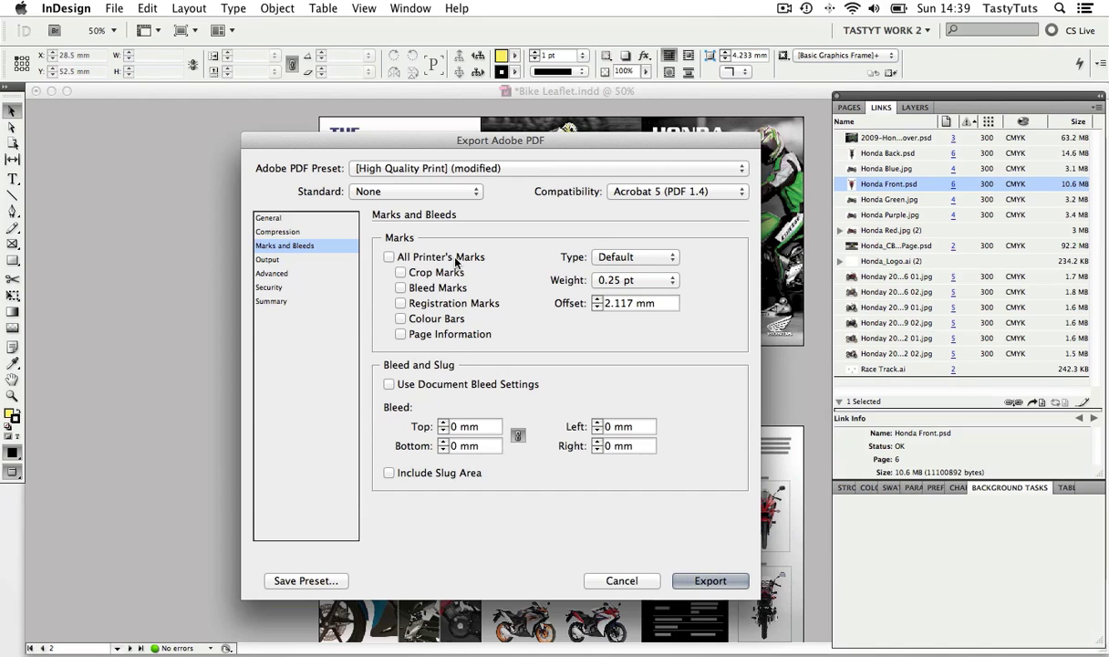
click(388, 257)
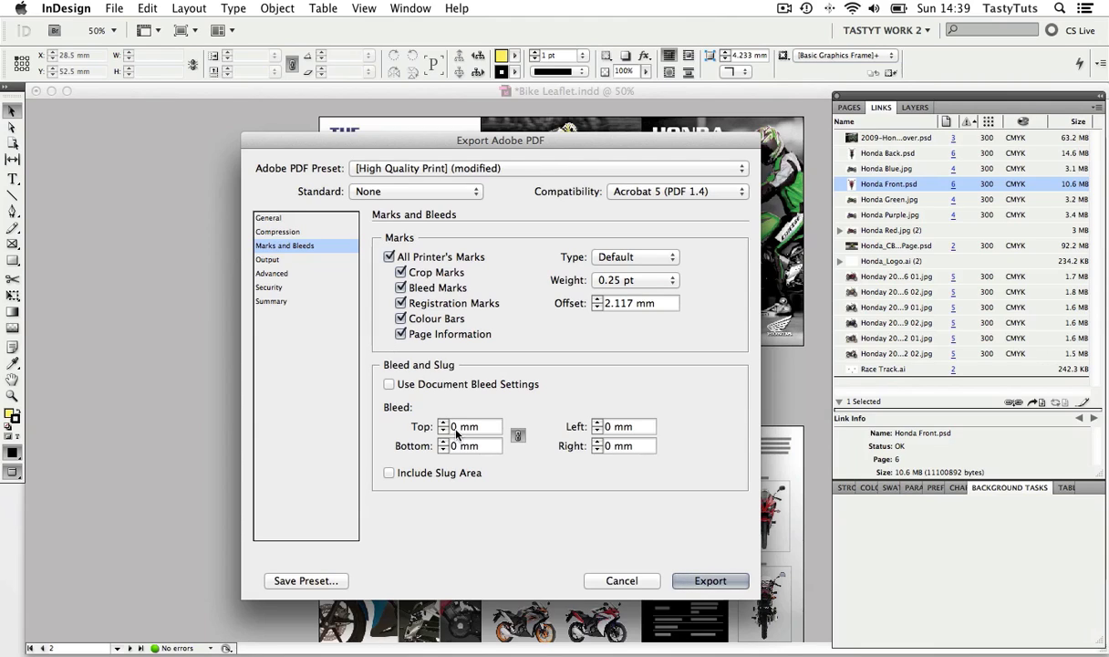
click(516, 434)
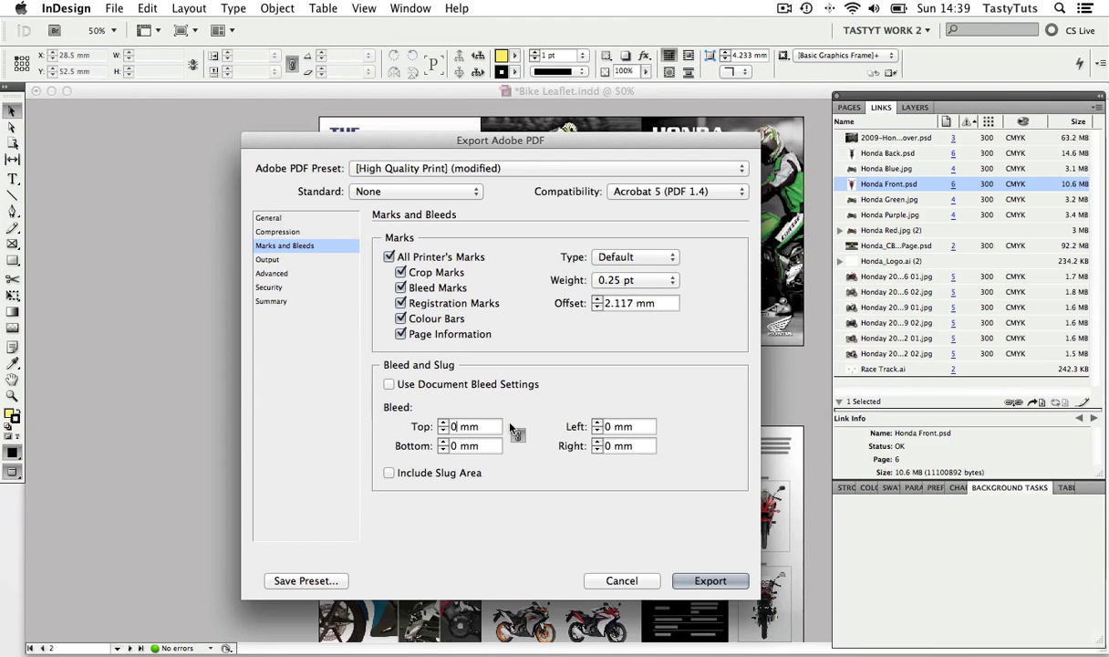
text(5)
key(Tab)
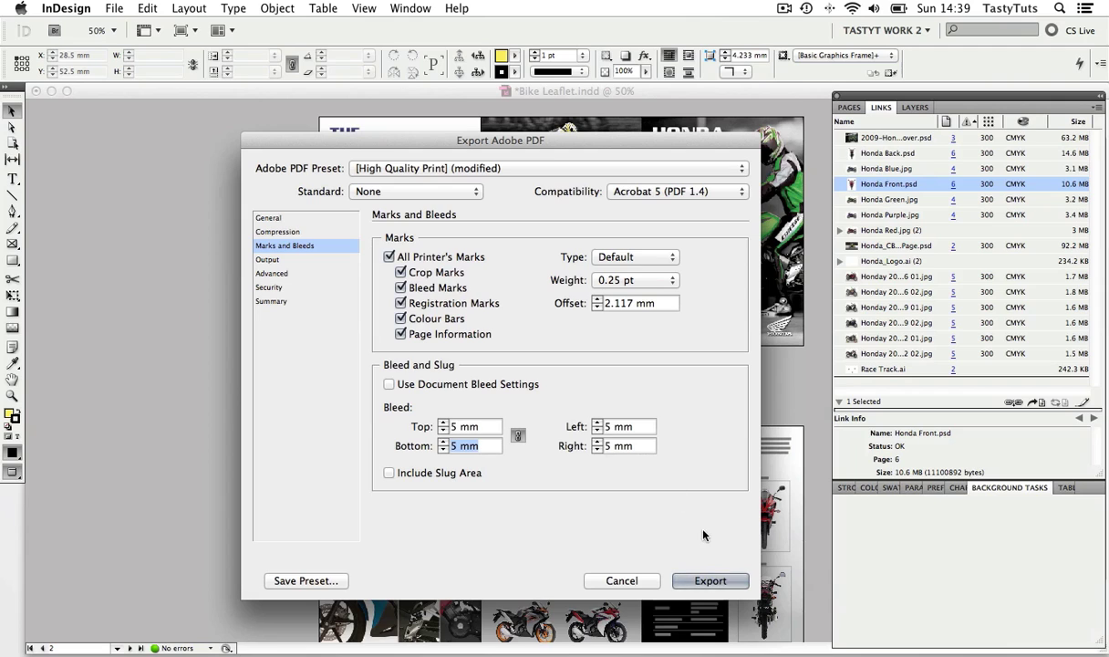
click(711, 579)
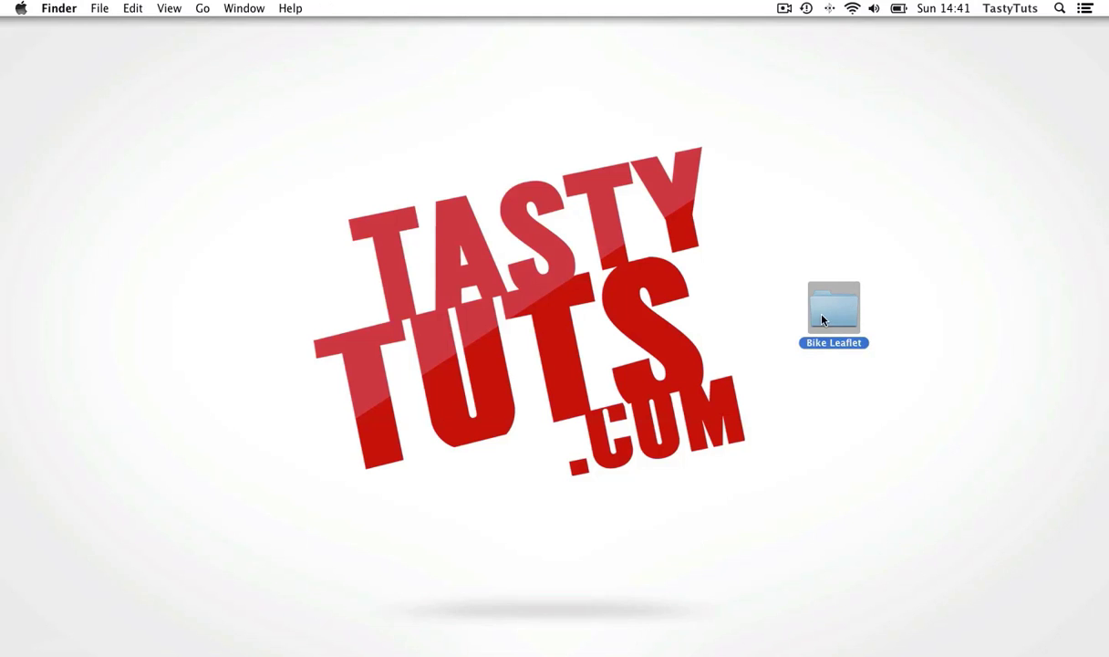
Open Bike Leaflet > 06 – High Res PDF in Finder and select Bike Leaflet High.pdf
double_click(822, 315)
double_click(626, 303)
click(426, 219)
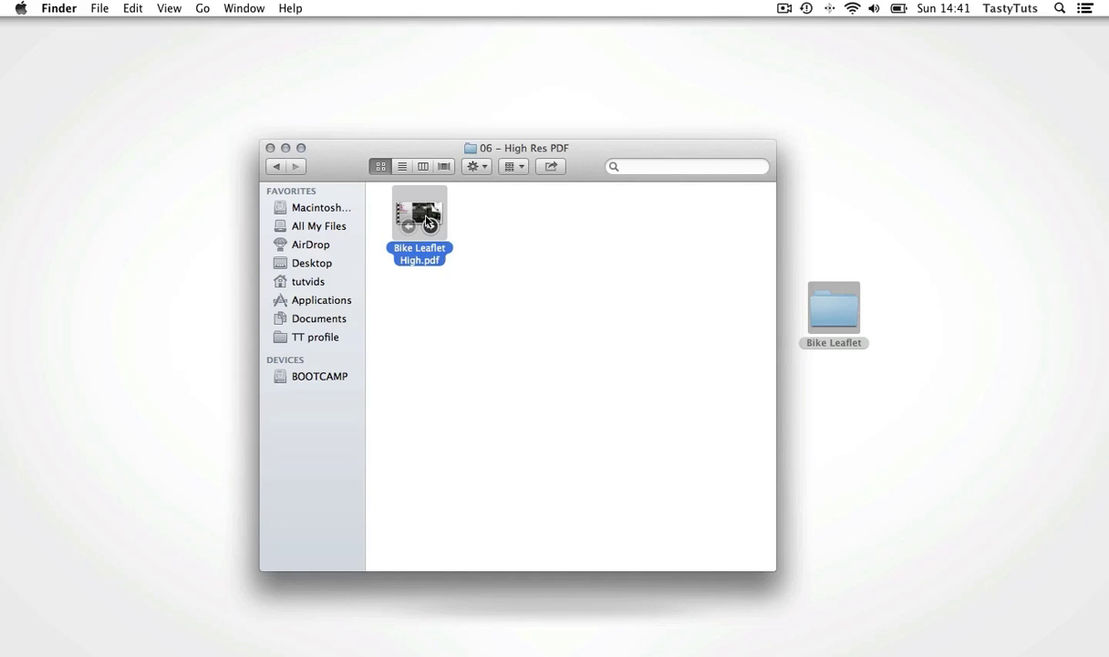
Check in Get Info that the file is 4.8 MB, then close the Info and folder windows
key(super+i)
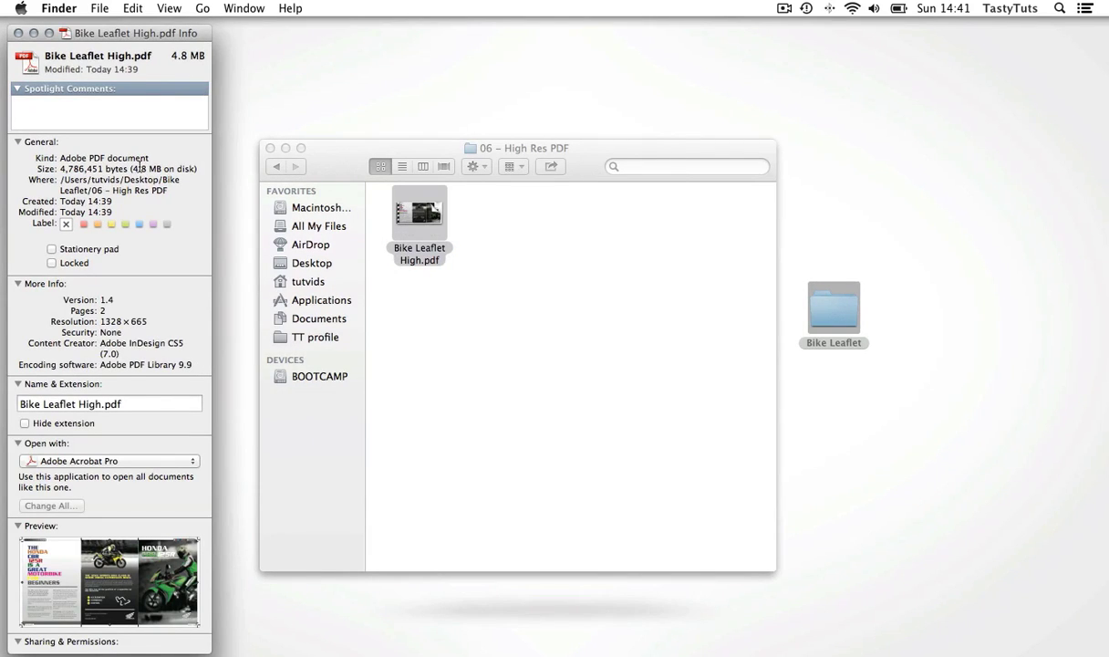
drag(144, 169, 130, 169)
click(19, 33)
click(270, 146)
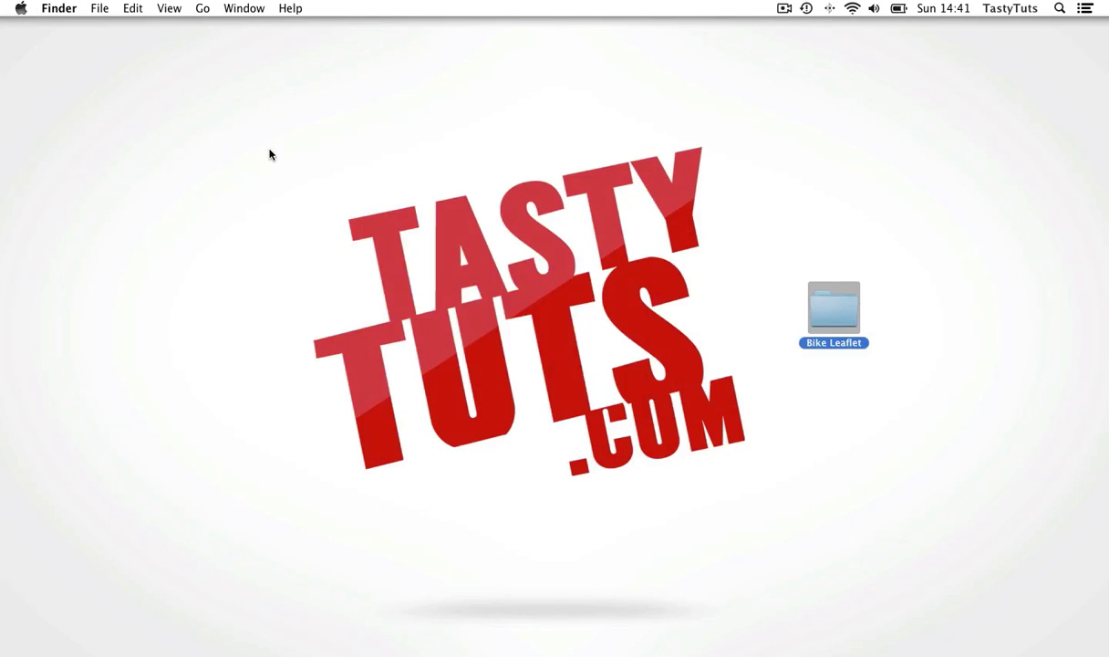
key(super+Tab)
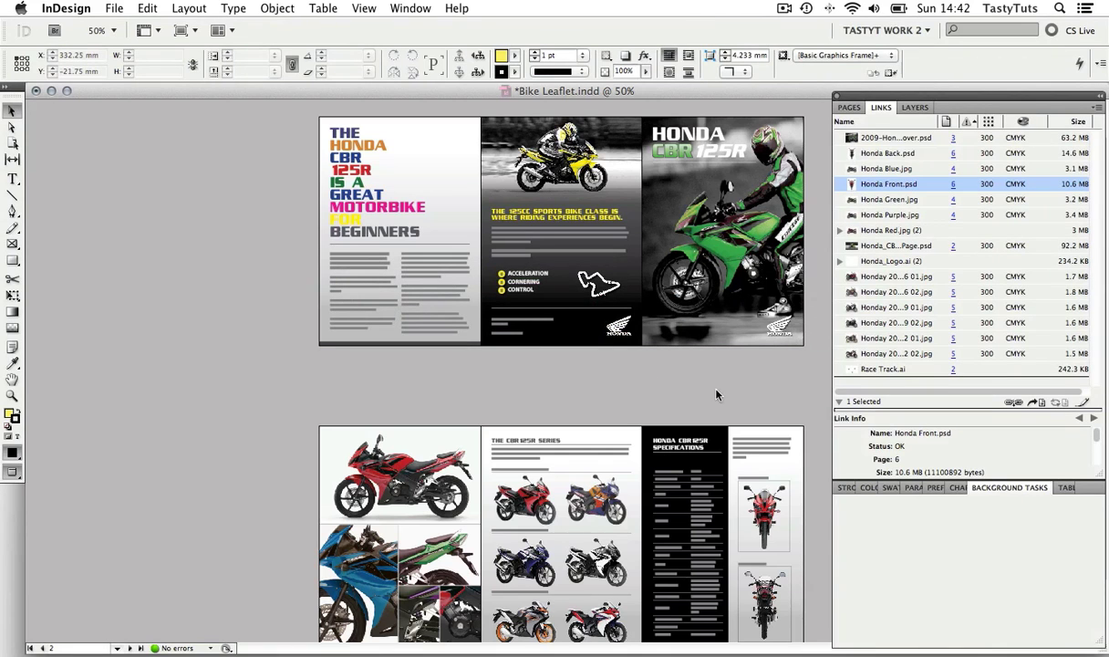